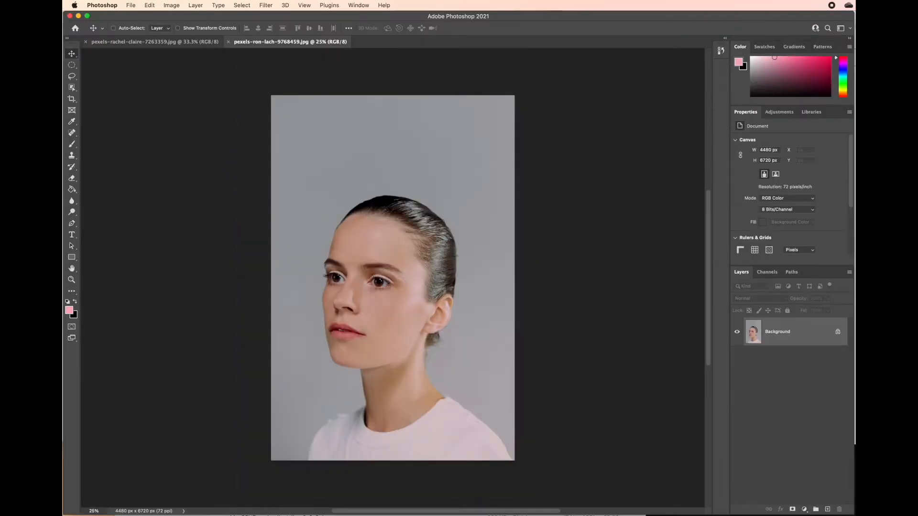
# - Reset the Essentials workspace to its default layout
pyautogui.click(360, 6)
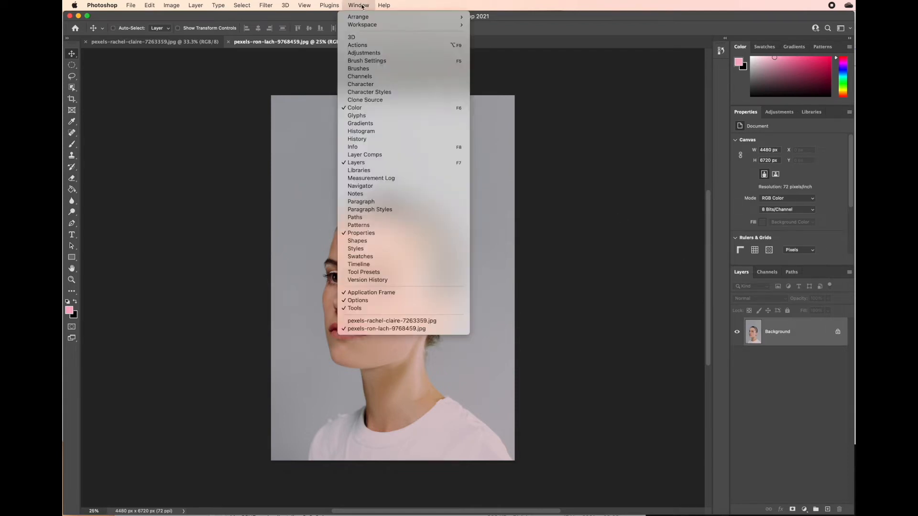
pyautogui.moveTo(363, 25)
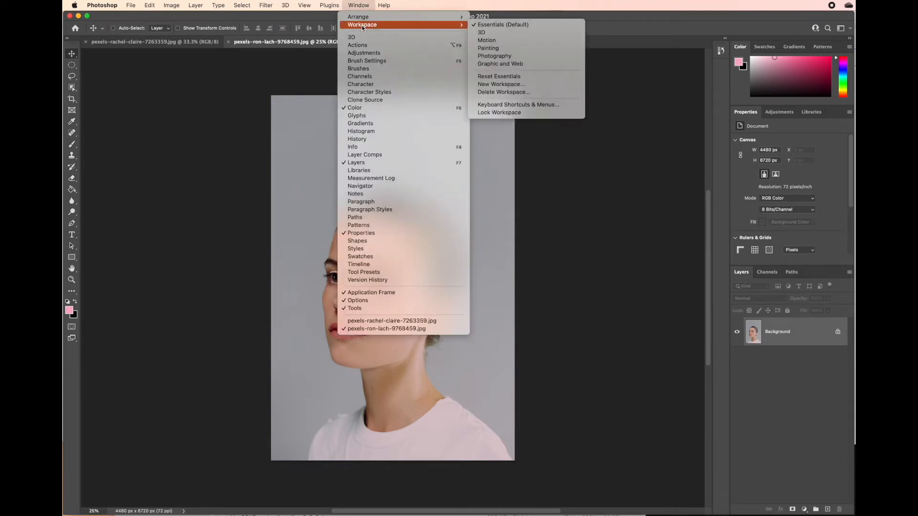
pyautogui.click(525, 79)
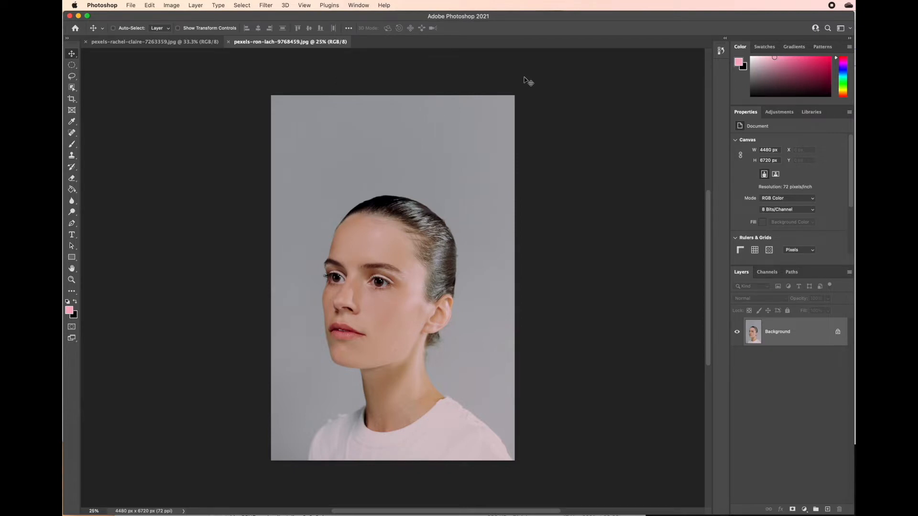
# - Reset all tools to their default settings and restore the default black and white foreground and background colors
pyautogui.rightClick(94, 29)
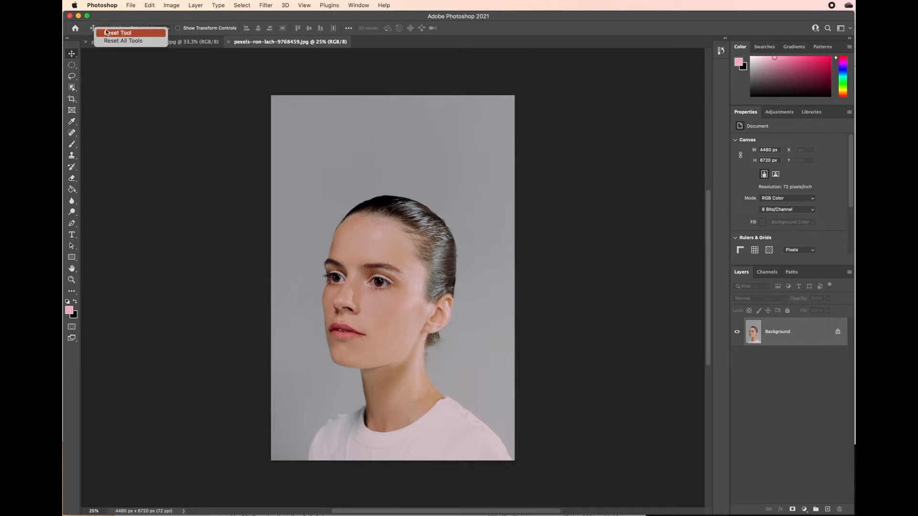
pyautogui.click(129, 42)
pyautogui.click(577, 192)
pyautogui.press('d')
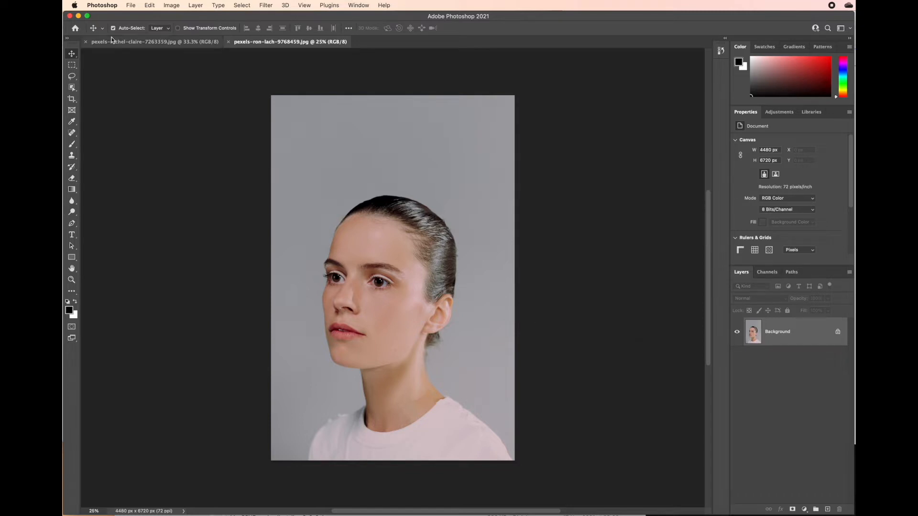
# - In the portrait document, select the woman with the Object Selection Tool's Select Subject and add a layer mask hiding the gray backdrop
pyautogui.click(139, 43)
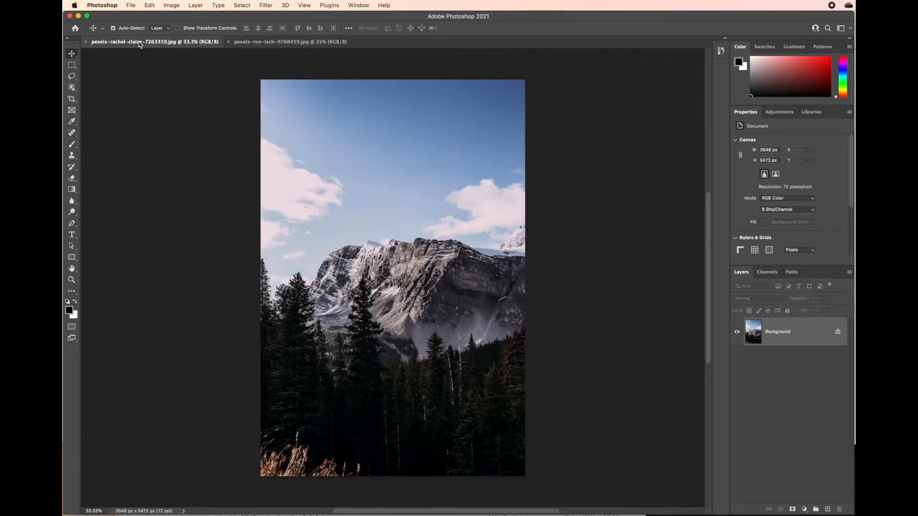
pyautogui.click(259, 43)
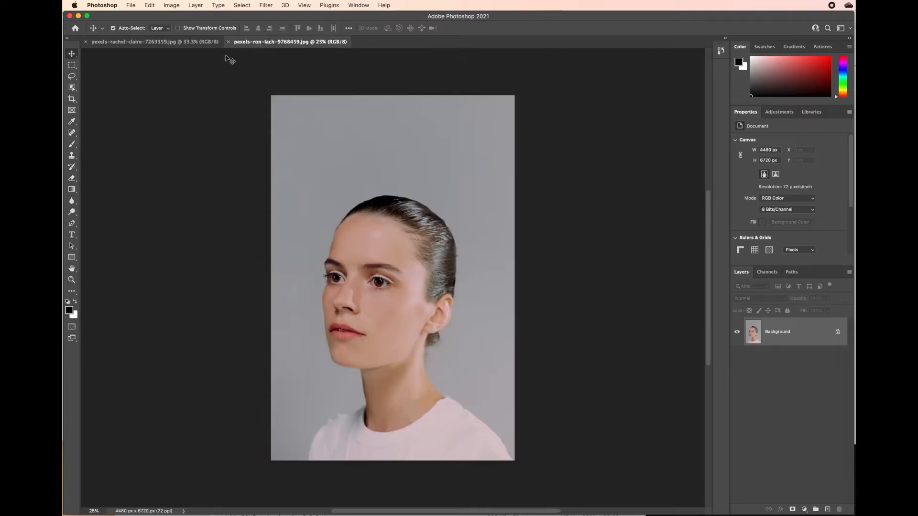
pyautogui.click(72, 89)
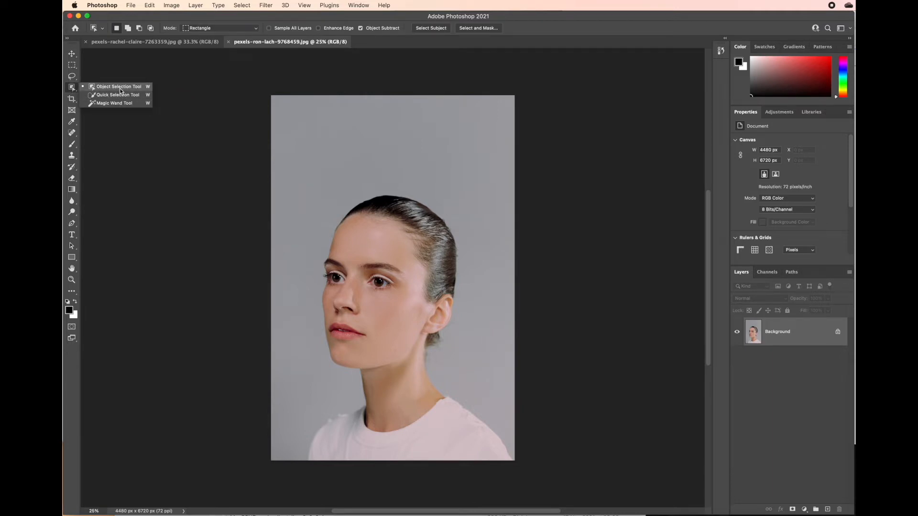
pyautogui.click(120, 88)
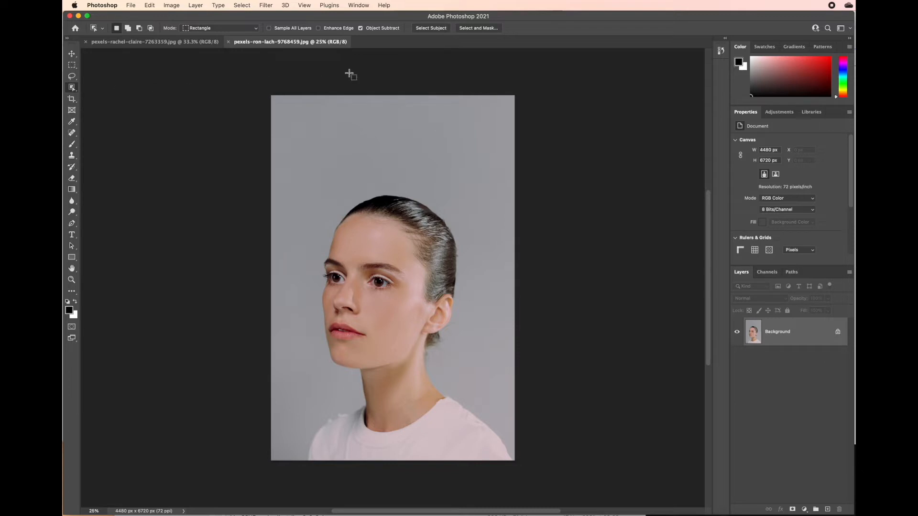
pyautogui.click(427, 29)
pyautogui.click(792, 510)
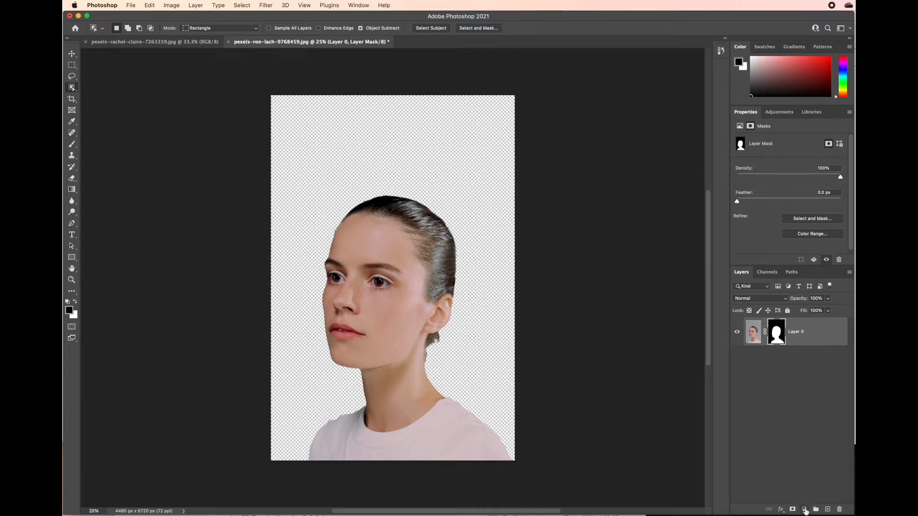
# - Add a Solid Color fill layer in off-white fcfafa above the masked portrait
pyautogui.click(803, 509)
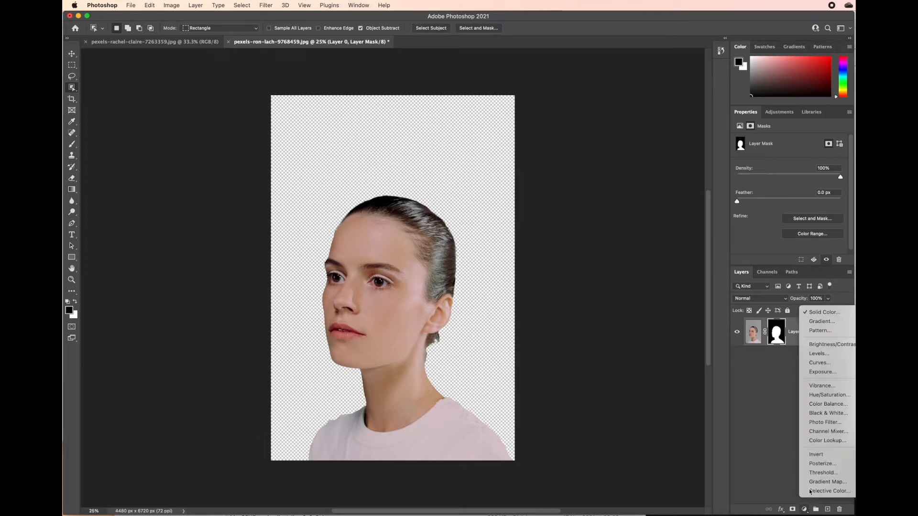
pyautogui.click(826, 313)
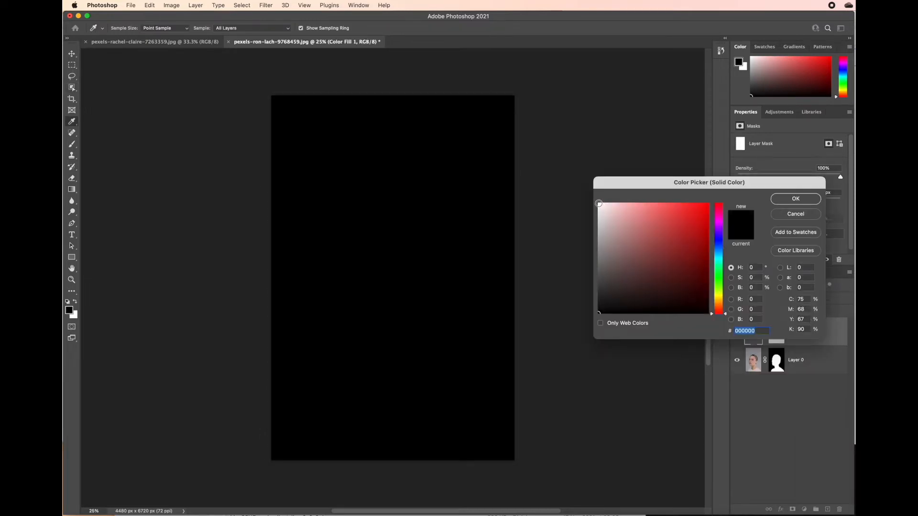
pyautogui.click(599, 205)
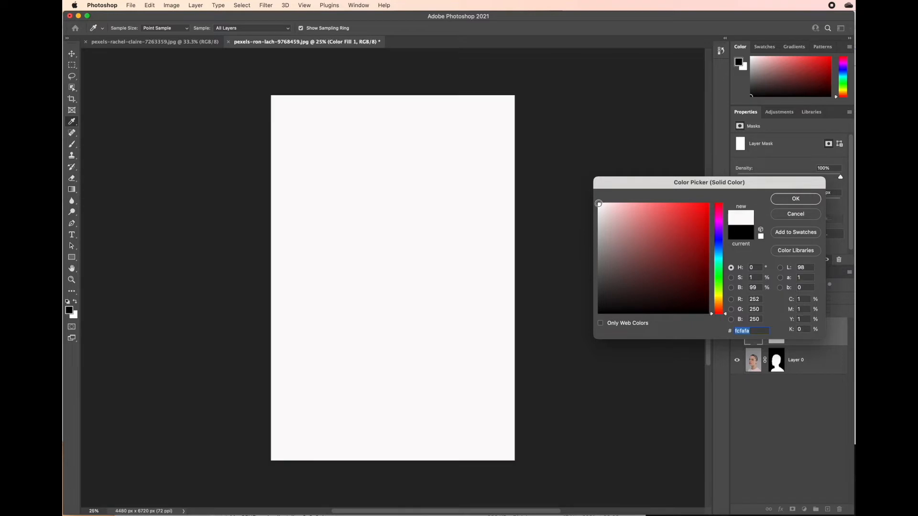
pyautogui.click(784, 202)
# - Rename the color fill layer as Background and place it beneath the portrait layer
pyautogui.doubleClick(803, 331)
pyautogui.write('Background')
pyautogui.click(793, 413)
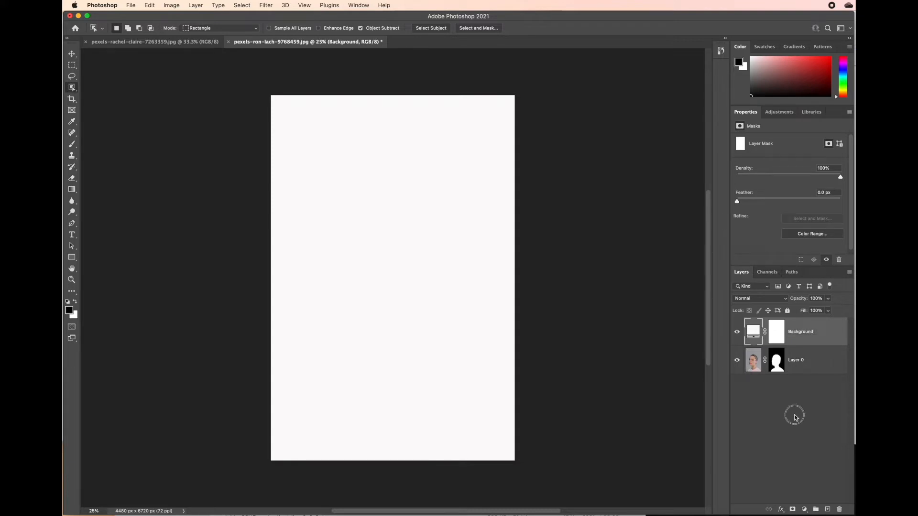
pyautogui.moveTo(818, 330); pyautogui.dragTo(818, 370)
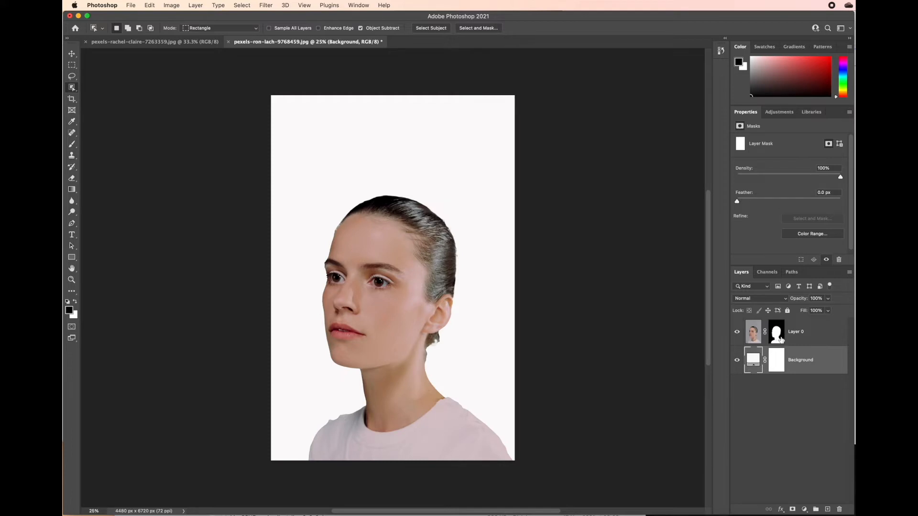
# - Copy the entire mountain landscape photo and paste it as a new layer above the portrait in the other document
pyautogui.click(174, 43)
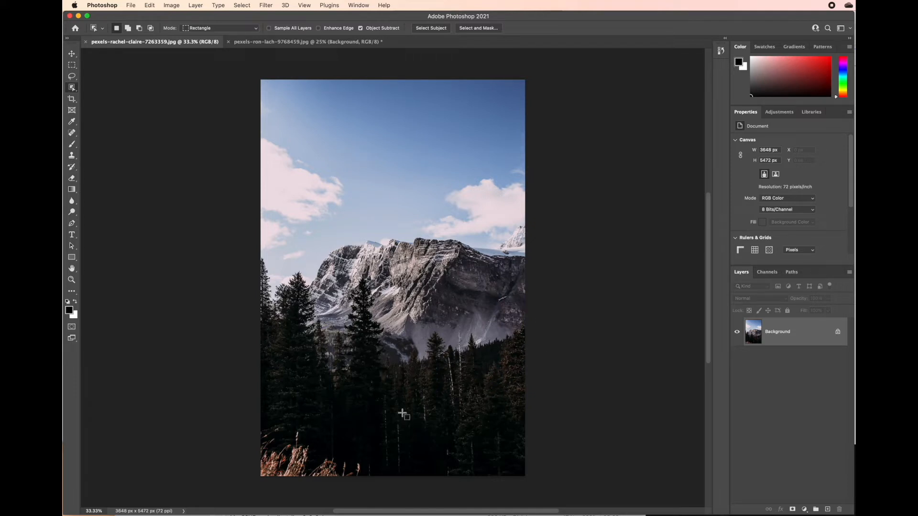
pyautogui.press('super+a')
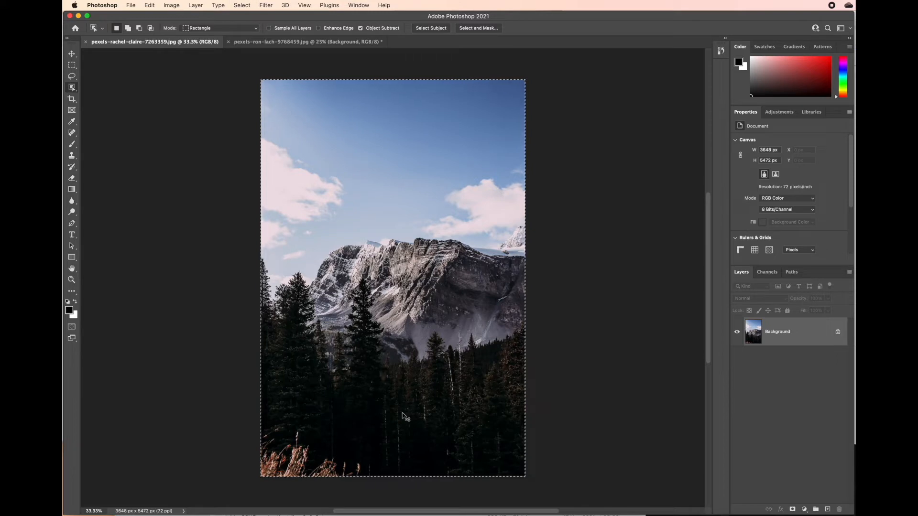
pyautogui.click(289, 45)
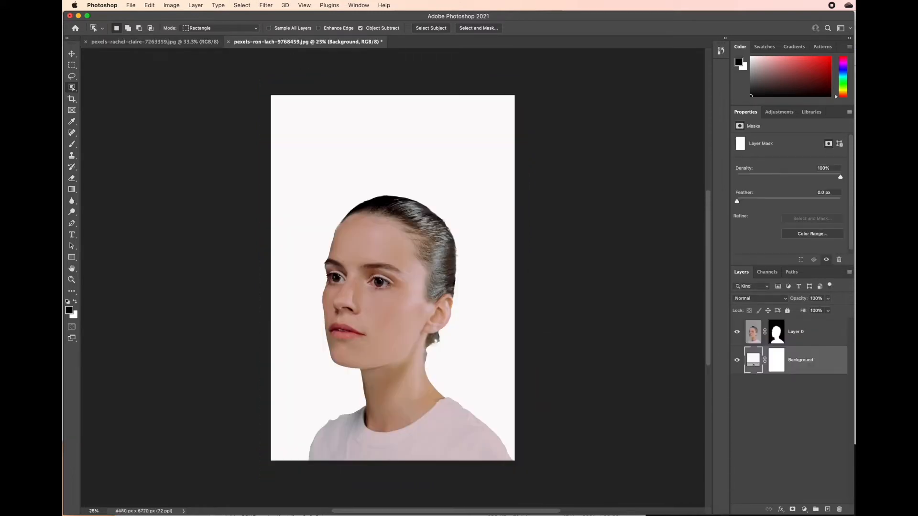
pyautogui.click(820, 332)
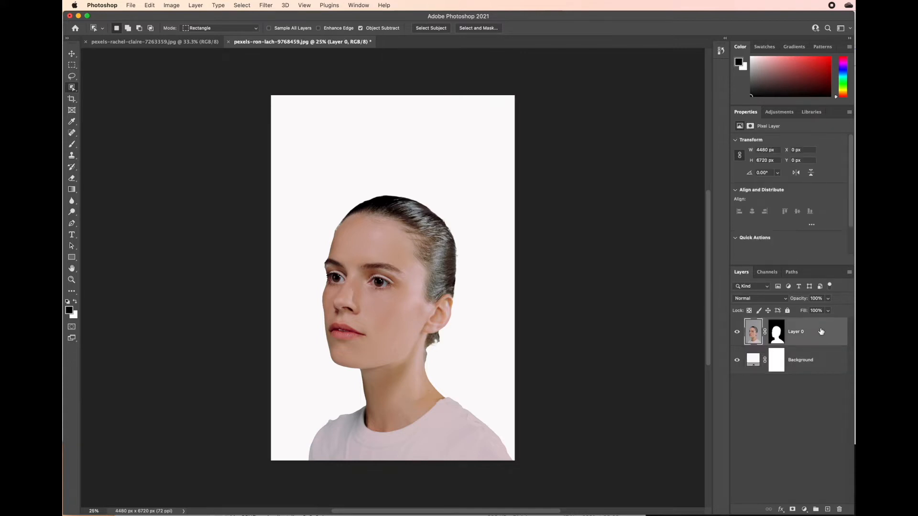
pyautogui.press('super+v')
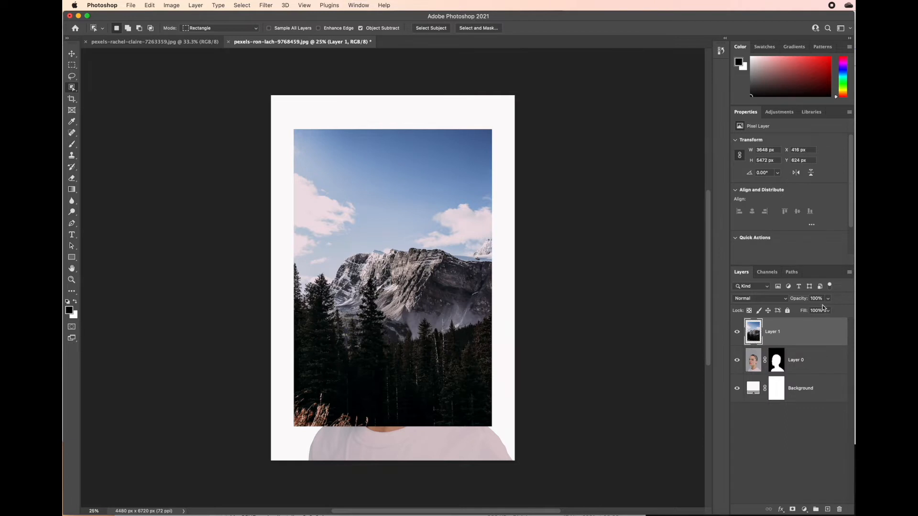
# - Lower the landscape layer's opacity to 42%, then scale it to about 132% and position it to cover the whole canvas
pyautogui.click(827, 311)
pyautogui.click(810, 308)
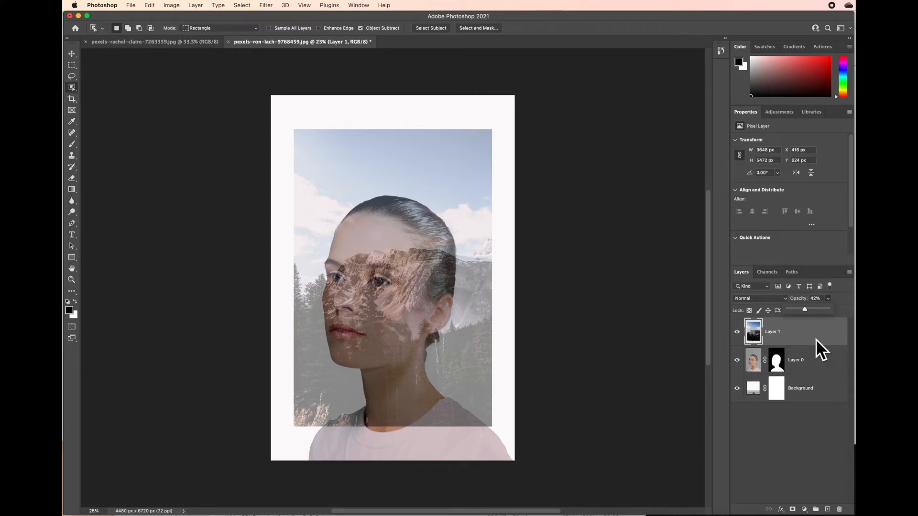
pyautogui.press('super+t')
pyautogui.moveTo(293, 129); pyautogui.dragTo(264, 98)
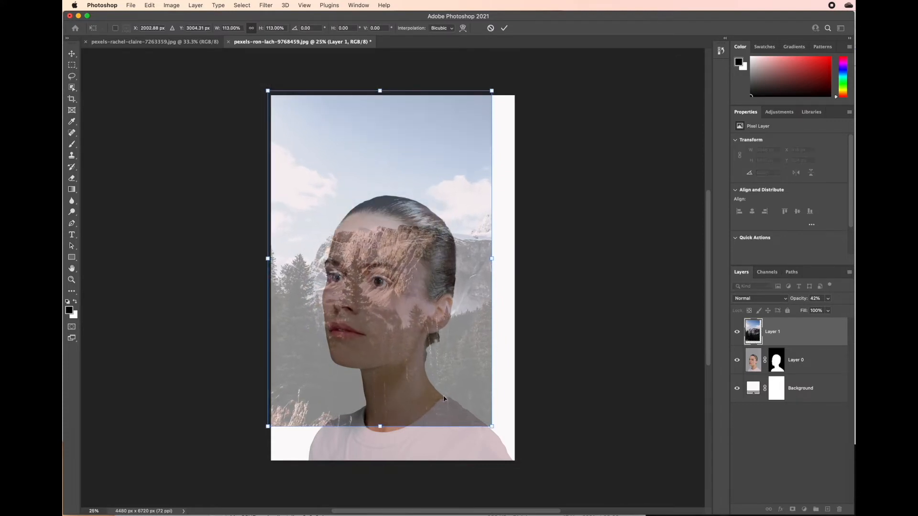
pyautogui.moveTo(488, 424); pyautogui.dragTo(531, 483)
pyautogui.moveTo(433, 356)
pyautogui.mouseDown()
pyautogui.moveTo(424, 334)
pyautogui.moveTo(431, 353)
pyautogui.mouseUp()
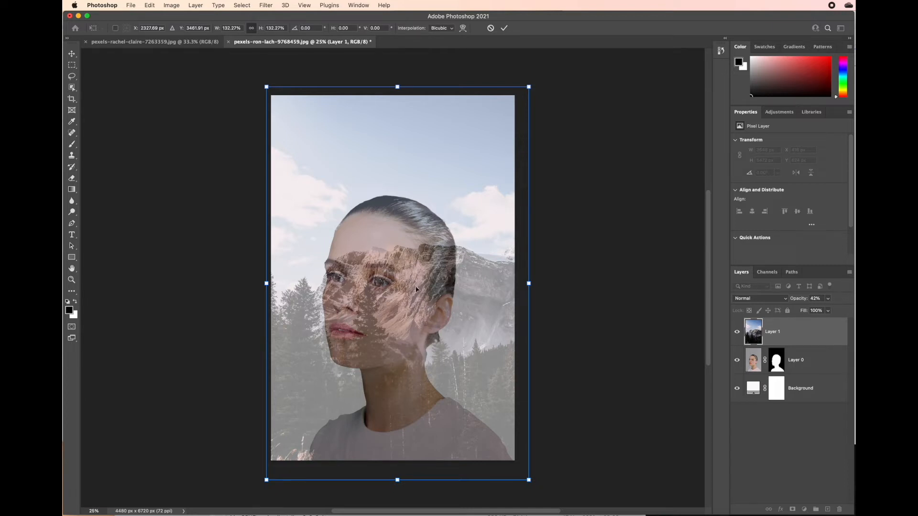
pyautogui.moveTo(418, 294); pyautogui.dragTo(413, 287)
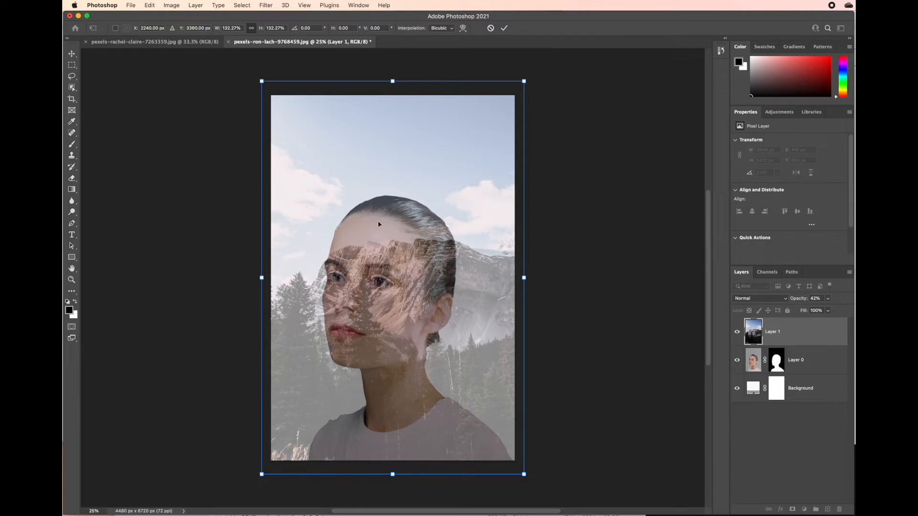
pyautogui.click(504, 28)
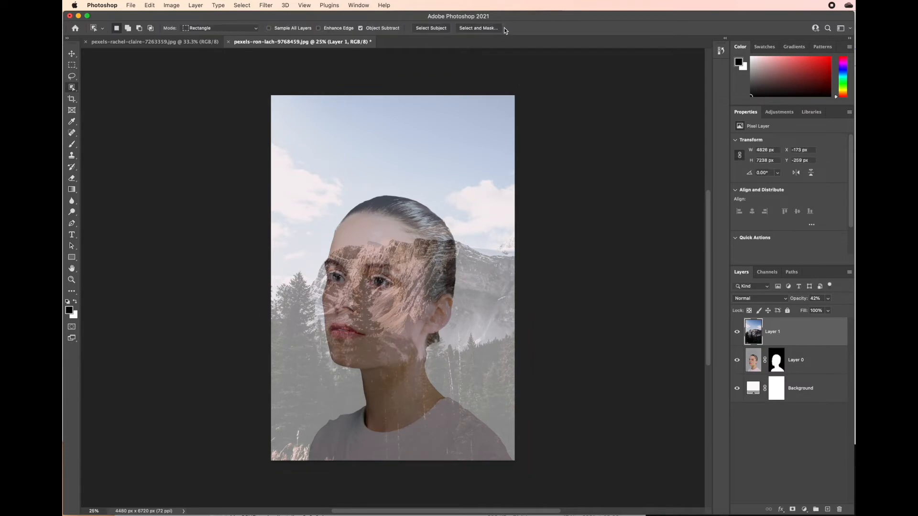
# - Restore the landscape layer's opacity to 100% and set its blend mode to Lighten
pyautogui.click(828, 299)
pyautogui.moveTo(826, 310); pyautogui.dragTo(847, 309)
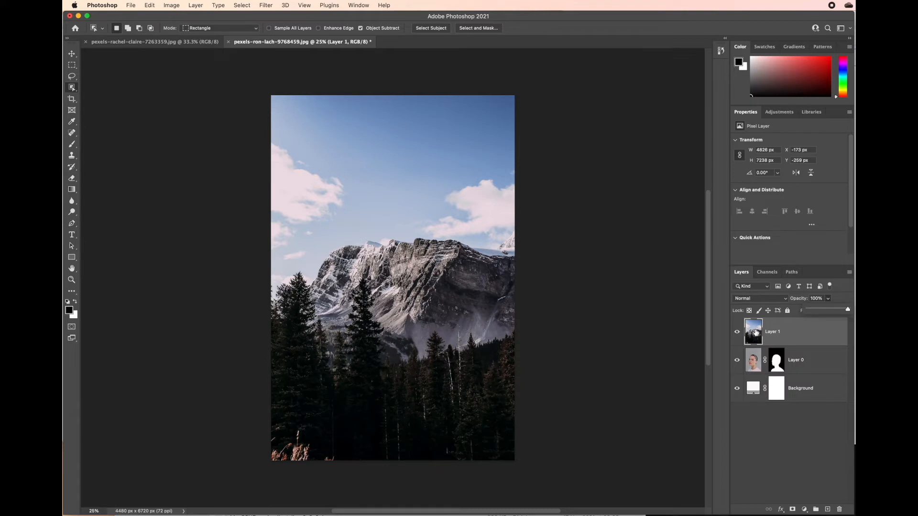
pyautogui.click(765, 300)
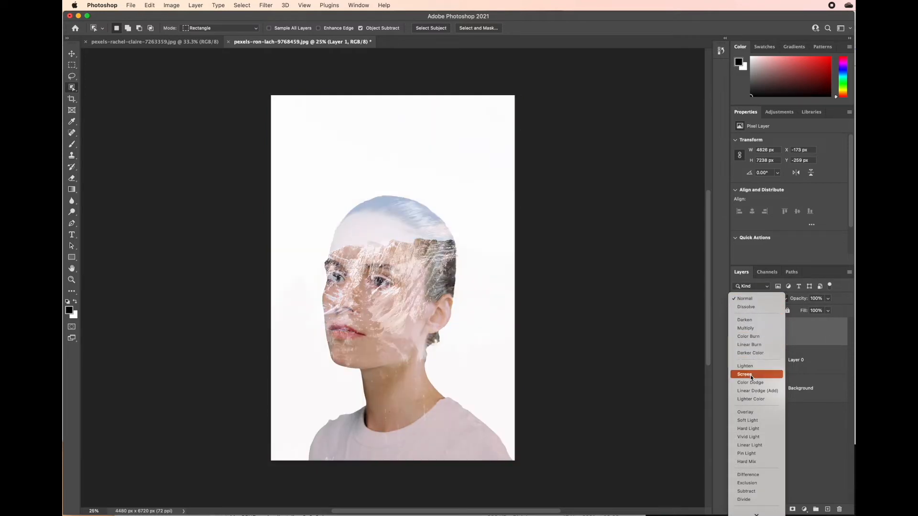
pyautogui.click(752, 367)
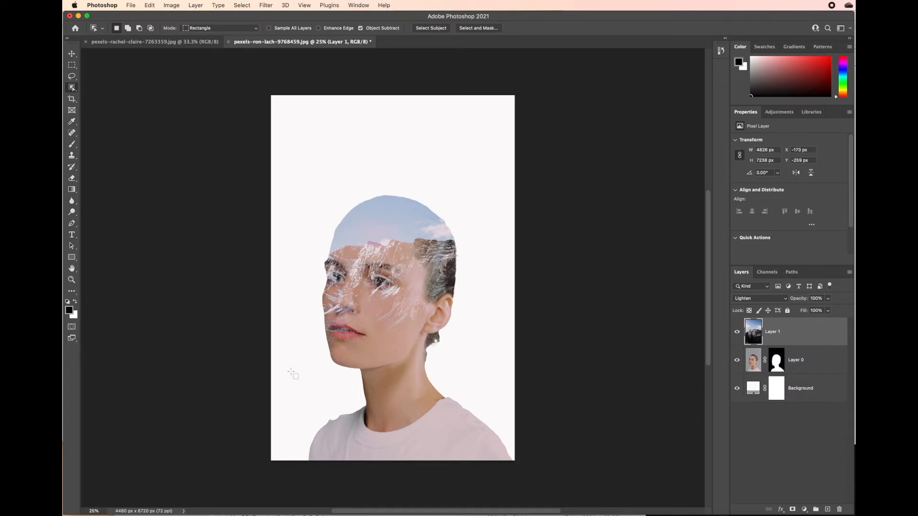
# - Change the Background fill to a pale blue sampled from the sky area over the woman's head
pyautogui.click(754, 391)
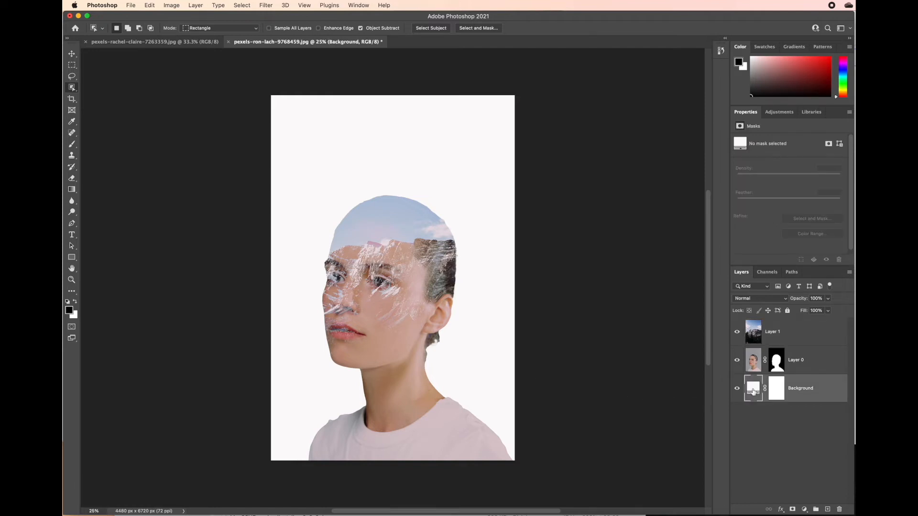
pyautogui.doubleClick(753, 389)
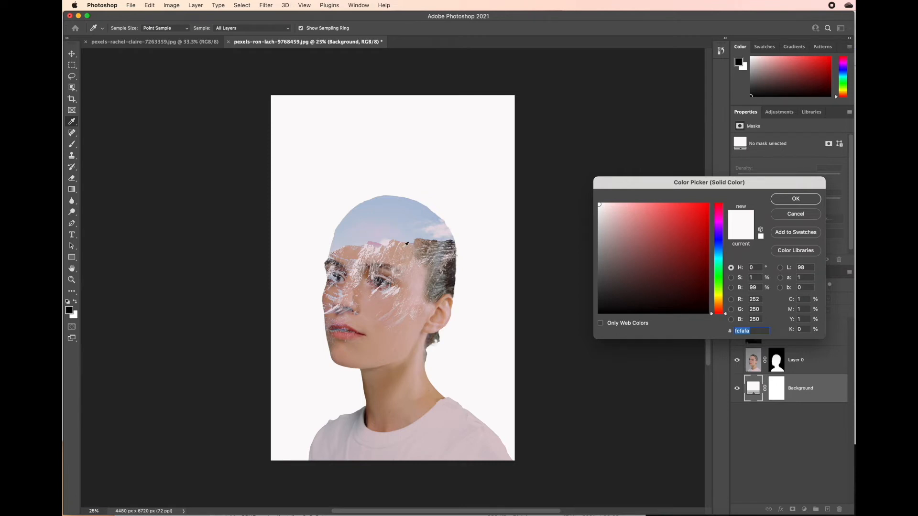
pyautogui.click(354, 236)
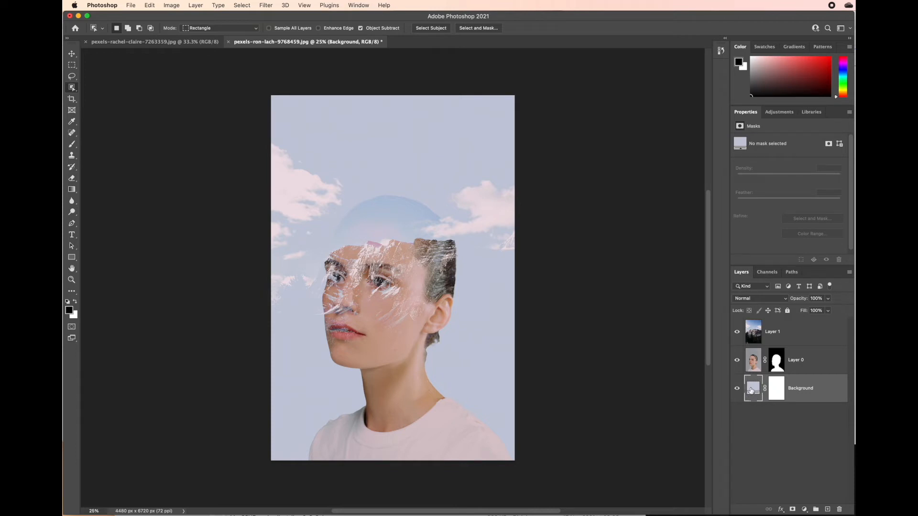
# - Rename the mountain photo layer as landscape
pyautogui.doubleClick(773, 332)
pyautogui.write('landscape')
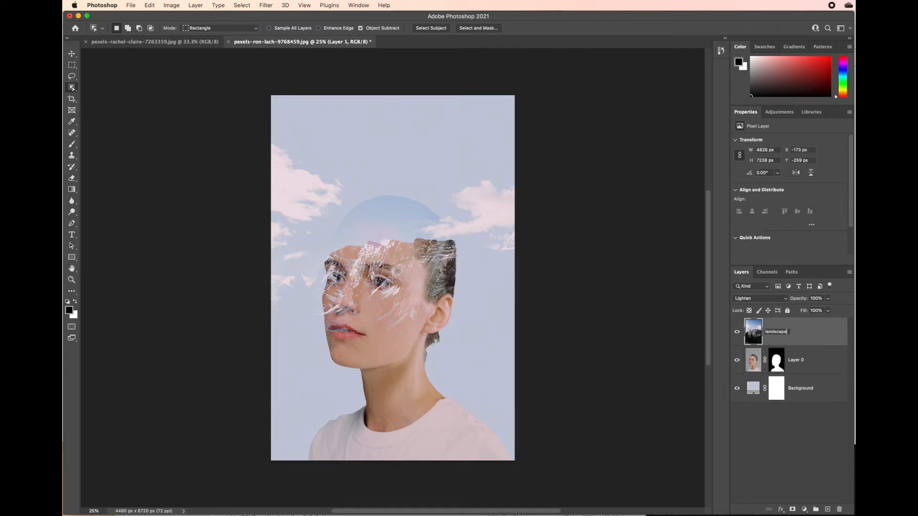
pyautogui.press('Return')
# - Duplicate the landscape layer and name the copy landscape 2
pyautogui.press('super+j')
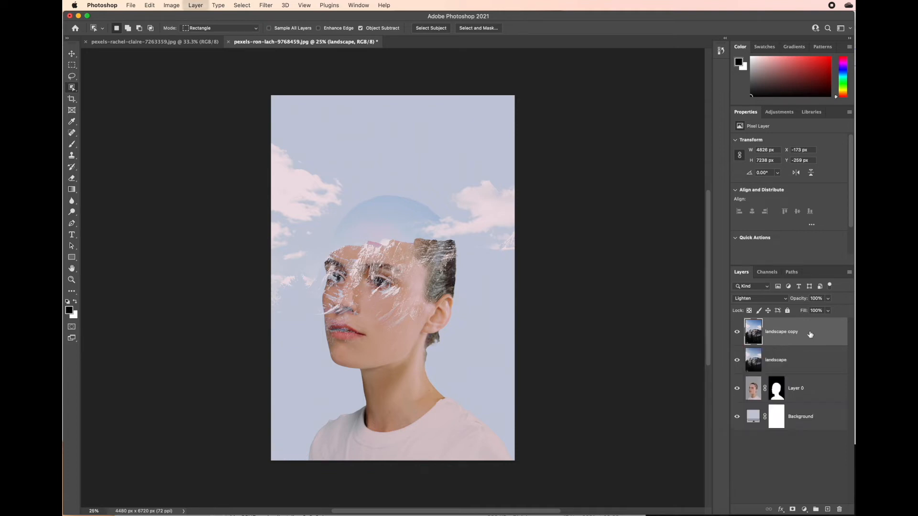
pyautogui.doubleClick(785, 332)
pyautogui.write('landscape')
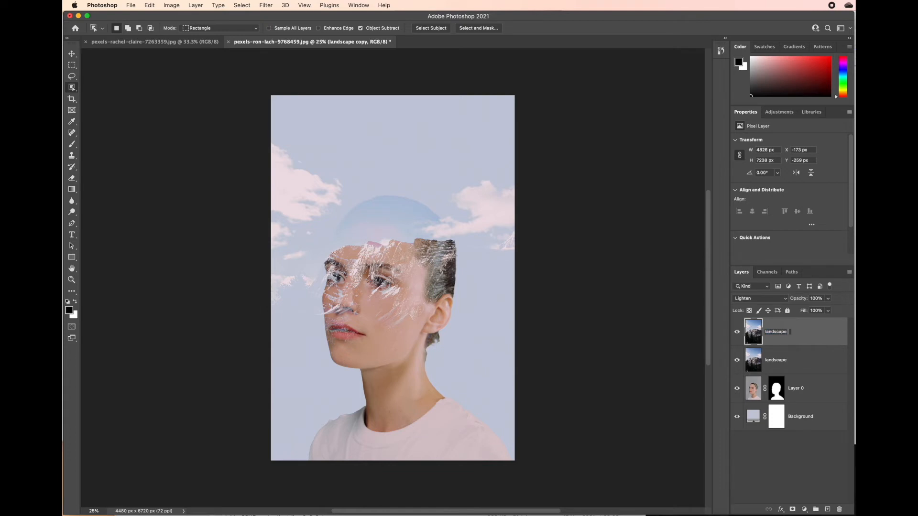
pyautogui.write(' 2')
pyautogui.press('Return')
# - Transform the landscape 2 layer: scale it to about 110%, rotate it about -179° and position its inverted clouds beside the woman's neck
pyautogui.press('super+t')
pyautogui.moveTo(246, 78); pyautogui.dragTo(547, 512)
pyautogui.moveTo(423, 380)
pyautogui.mouseDown()
pyautogui.moveTo(420, 399)
pyautogui.moveTo(419, 377)
pyautogui.mouseUp()
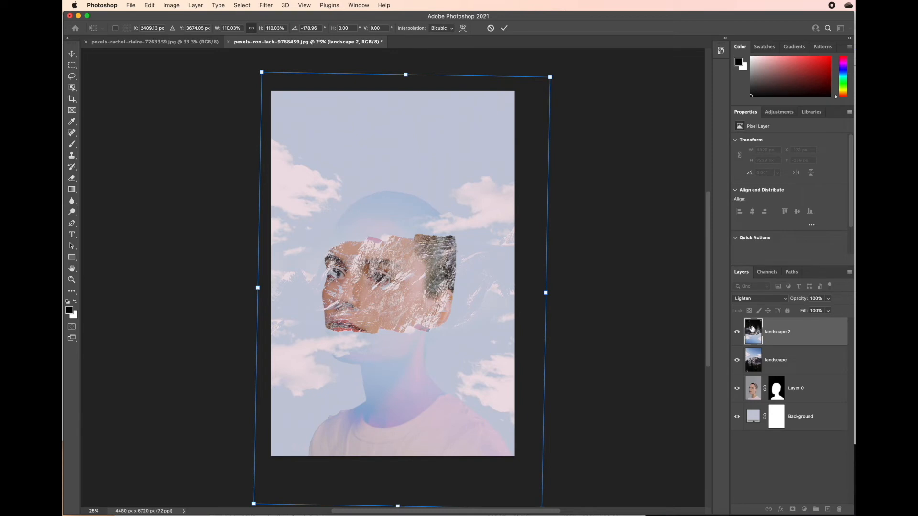
pyautogui.moveTo(416, 318)
pyautogui.mouseDown()
pyautogui.moveTo(416, 340)
pyautogui.moveTo(415, 316)
pyautogui.moveTo(414, 325)
pyautogui.mouseUp()
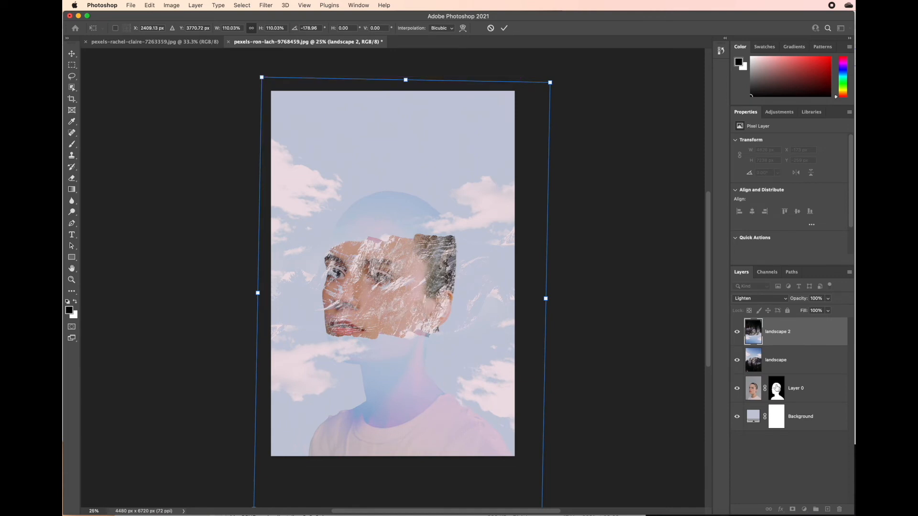
pyautogui.click(505, 27)
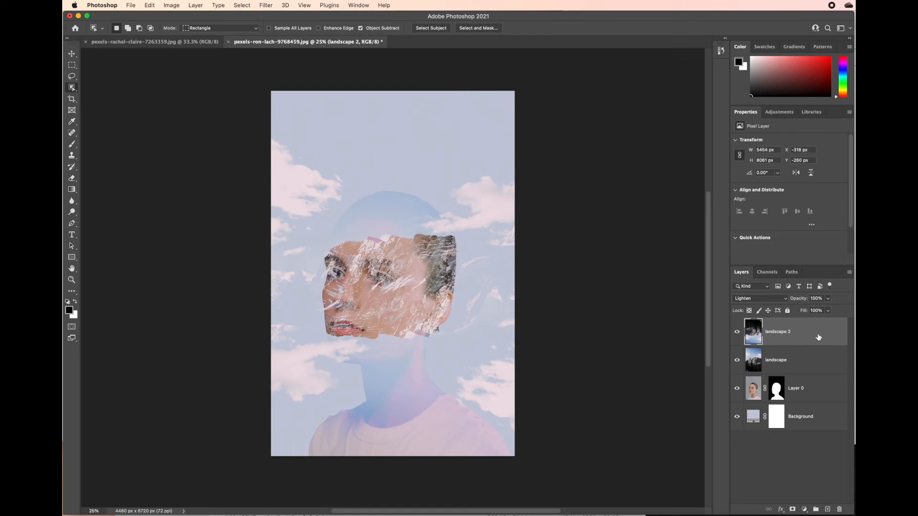
# - Add a layer mask to landscape 2 and set up a soft black brush of about 1201 px, 0% hardness and 53% opacity
pyautogui.click(793, 509)
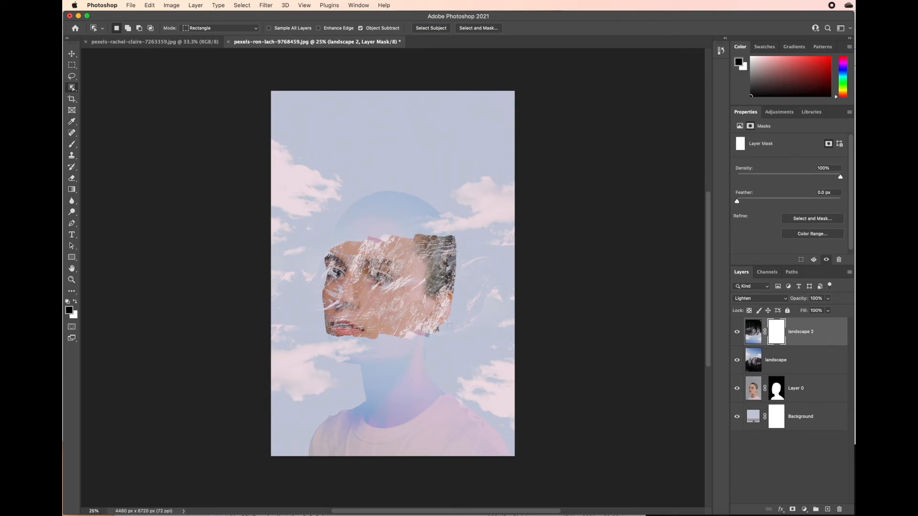
pyautogui.press('b')
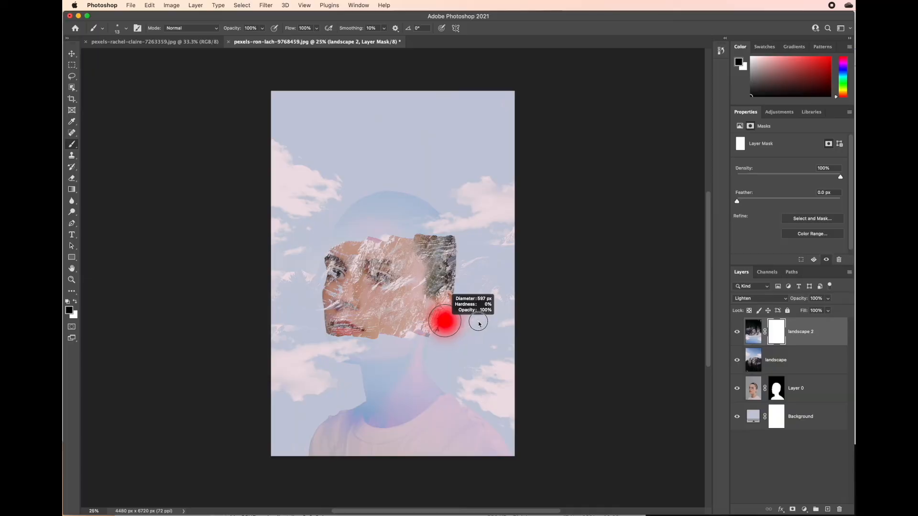
pyautogui.moveTo(475, 322)
pyautogui.mouseDown()
pyautogui.moveTo(555, 321)
pyautogui.moveTo(459, 322)
pyautogui.moveTo(557, 323)
pyautogui.moveTo(481, 321)
pyautogui.moveTo(474, 221)
pyautogui.moveTo(460, 384)
pyautogui.moveTo(462, 216)
pyautogui.moveTo(462, 233)
pyautogui.moveTo(463, 221)
pyautogui.moveTo(504, 220)
pyautogui.moveTo(485, 223)
pyautogui.mouseUp()
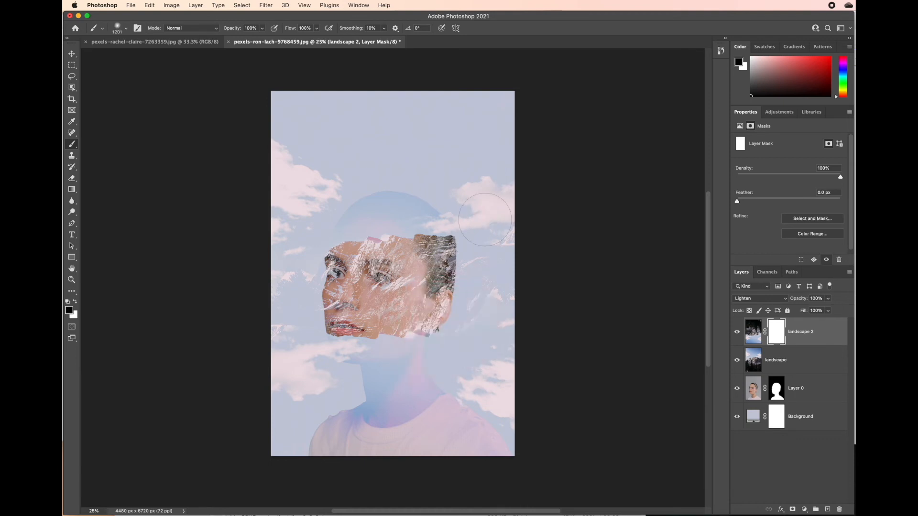
pyautogui.click(263, 31)
pyautogui.click(243, 38)
pyautogui.click(777, 333)
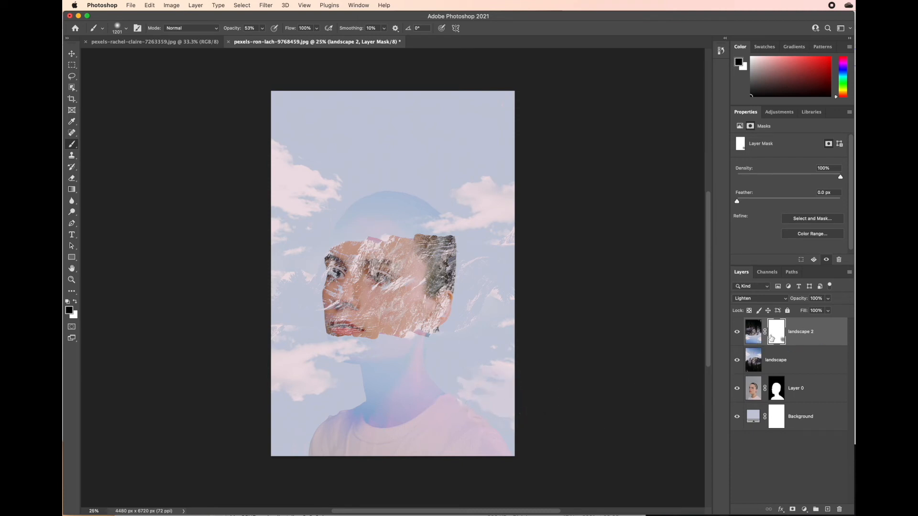
# - Paint on the landscape 2 mask to fade the lower clouds on both sides of the woman's neck and shoulders
pyautogui.moveTo(518, 391)
pyautogui.mouseDown()
pyautogui.moveTo(500, 403)
pyautogui.moveTo(506, 391)
pyautogui.moveTo(484, 393)
pyautogui.moveTo(430, 426)
pyautogui.mouseUp()
pyautogui.press('super+z')
pyautogui.moveTo(286, 385)
pyautogui.mouseDown()
pyautogui.moveTo(314, 382)
pyautogui.moveTo(268, 372)
pyautogui.moveTo(267, 358)
pyautogui.moveTo(296, 394)
pyautogui.moveTo(295, 251)
pyautogui.moveTo(304, 375)
pyautogui.moveTo(284, 361)
pyautogui.moveTo(295, 385)
pyautogui.moveTo(327, 396)
pyautogui.mouseUp()
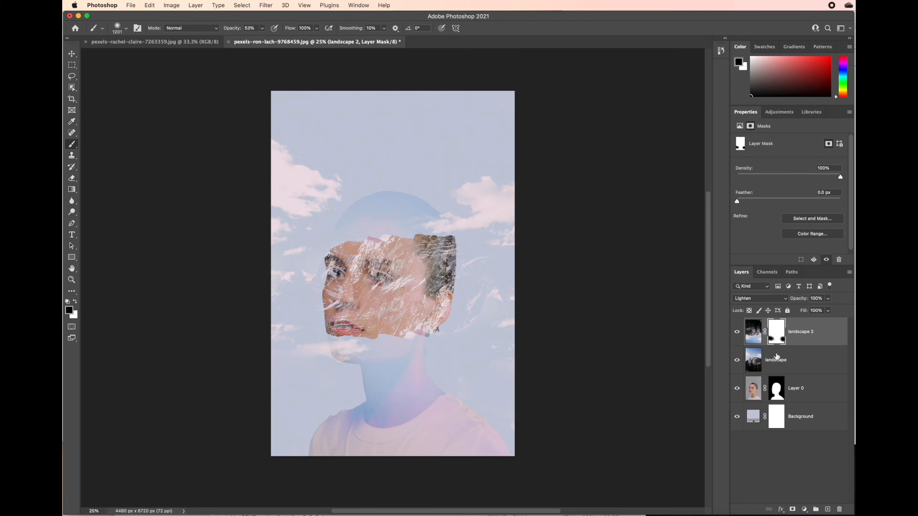
# - Add a layer mask to the landscape layer and paint on it to fade the upper clouds on both sides of the head
pyautogui.click(805, 362)
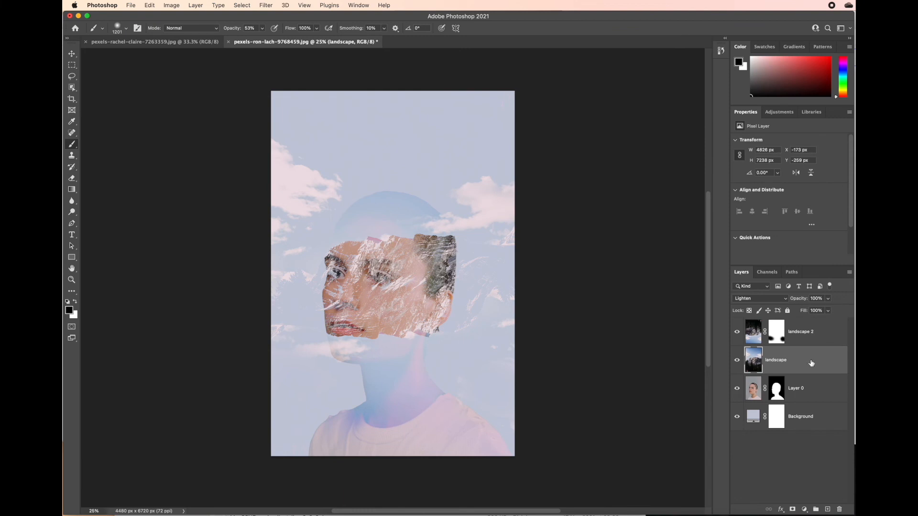
pyautogui.click(792, 510)
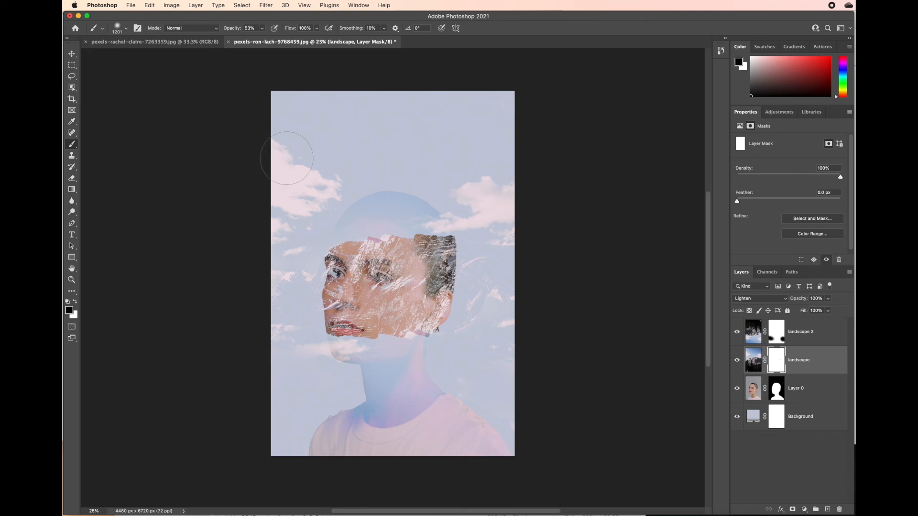
pyautogui.moveTo(286, 158)
pyautogui.mouseDown()
pyautogui.moveTo(257, 180)
pyautogui.moveTo(298, 164)
pyautogui.moveTo(287, 199)
pyautogui.moveTo(330, 181)
pyautogui.moveTo(265, 197)
pyautogui.mouseUp()
pyautogui.moveTo(490, 184); pyautogui.dragTo(521, 188)
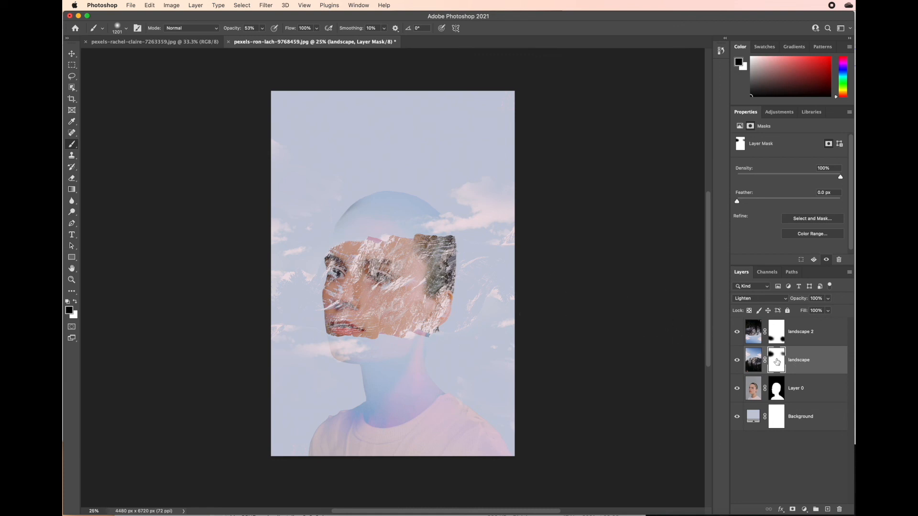
# - Paint on the landscape mask over the woman's eyes, nose and cheek to reduce the mountain texture there
pyautogui.moveTo(335, 287); pyautogui.dragTo(343, 318)
pyautogui.click(370, 274)
pyautogui.click(377, 276)
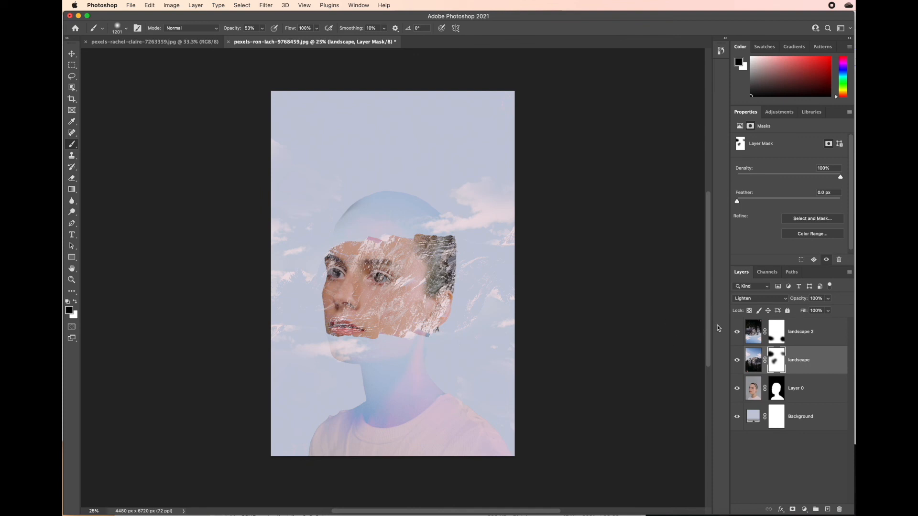
# - Paint on the landscape 2 mask over the woman's eyes to clear the texture, and switch back to the layer's image content
pyautogui.click(785, 332)
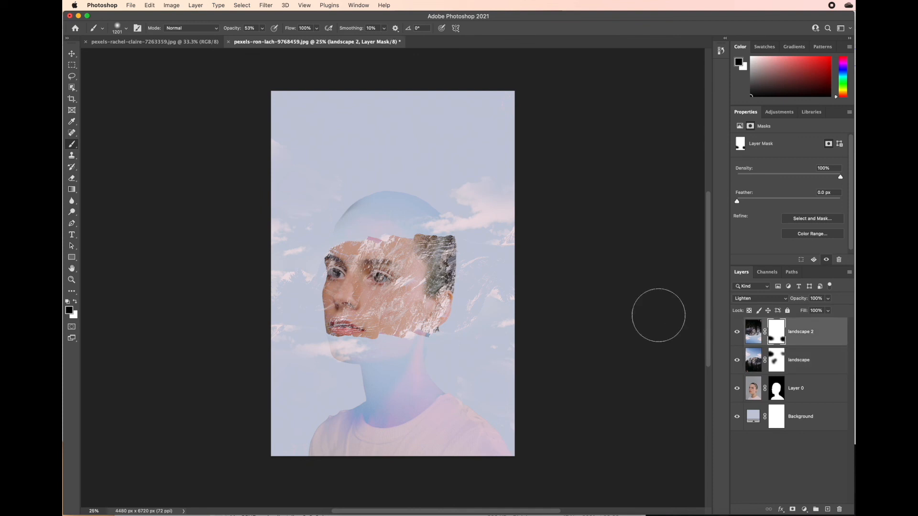
pyautogui.click(382, 271)
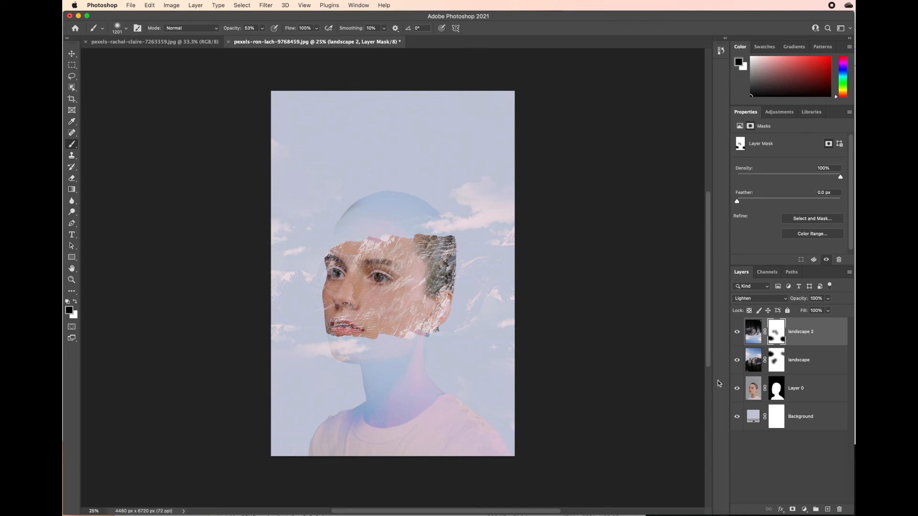
pyautogui.press('super+2')
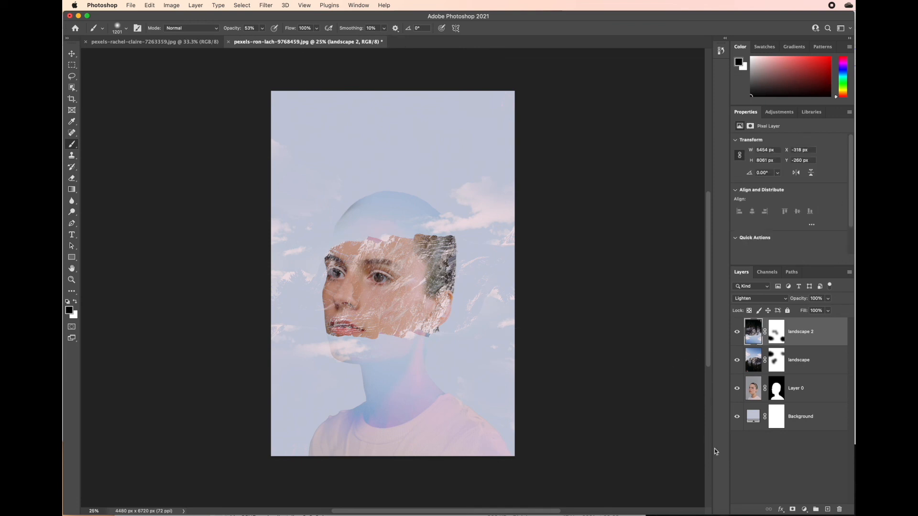